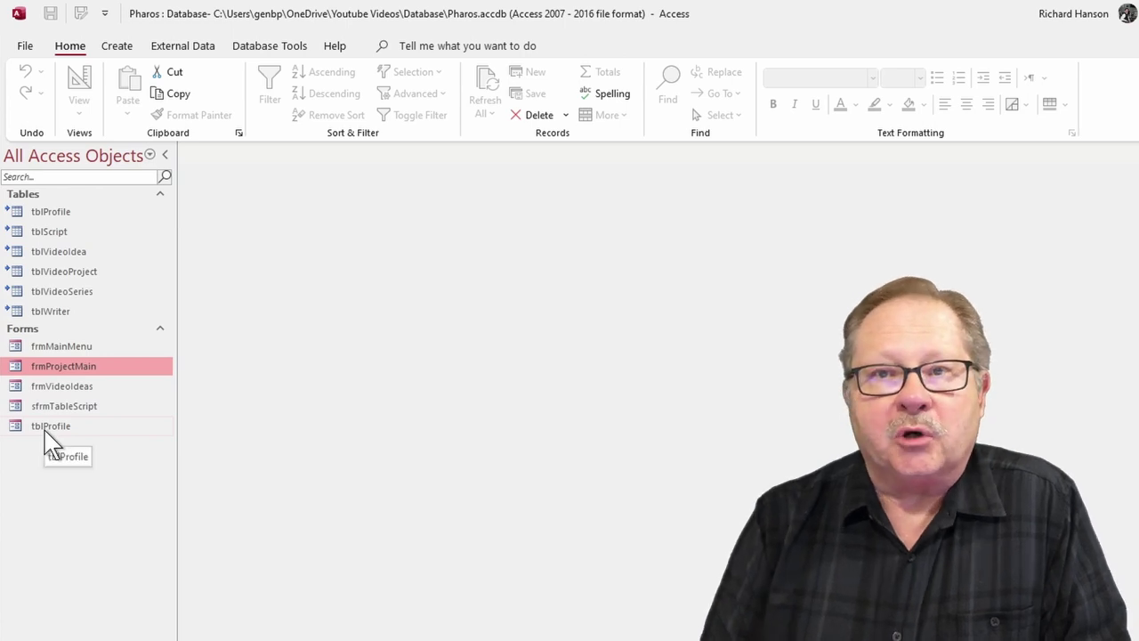
Step: Open frmMainMenu and the Project Updates form, then close the Project form
double_click(57, 345)
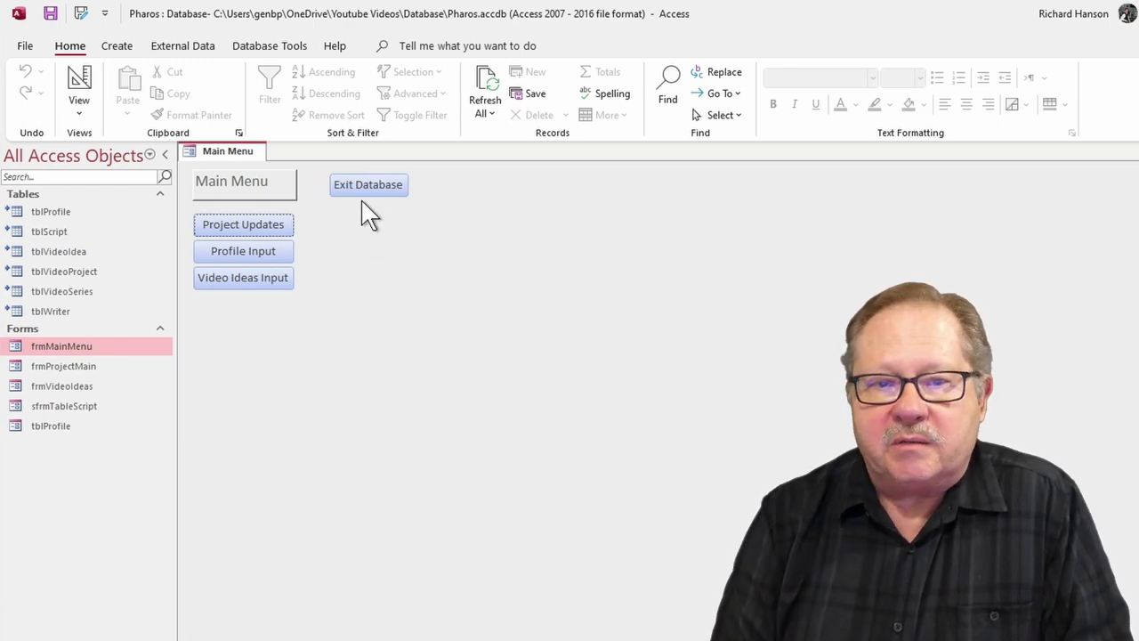
click(232, 227)
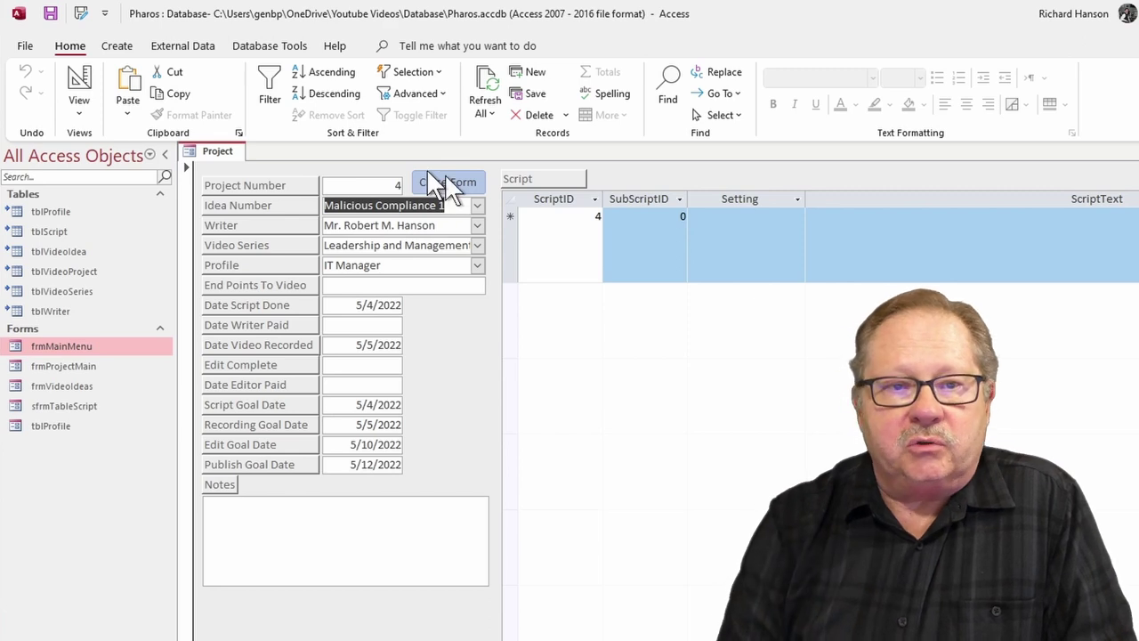
right_click(221, 155)
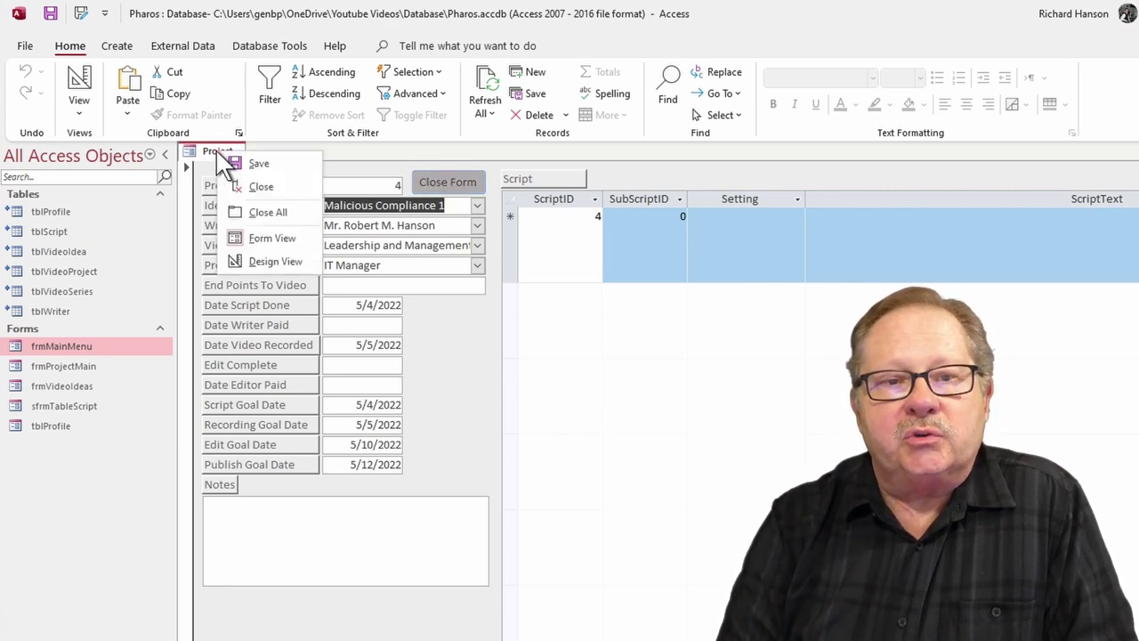
click(261, 188)
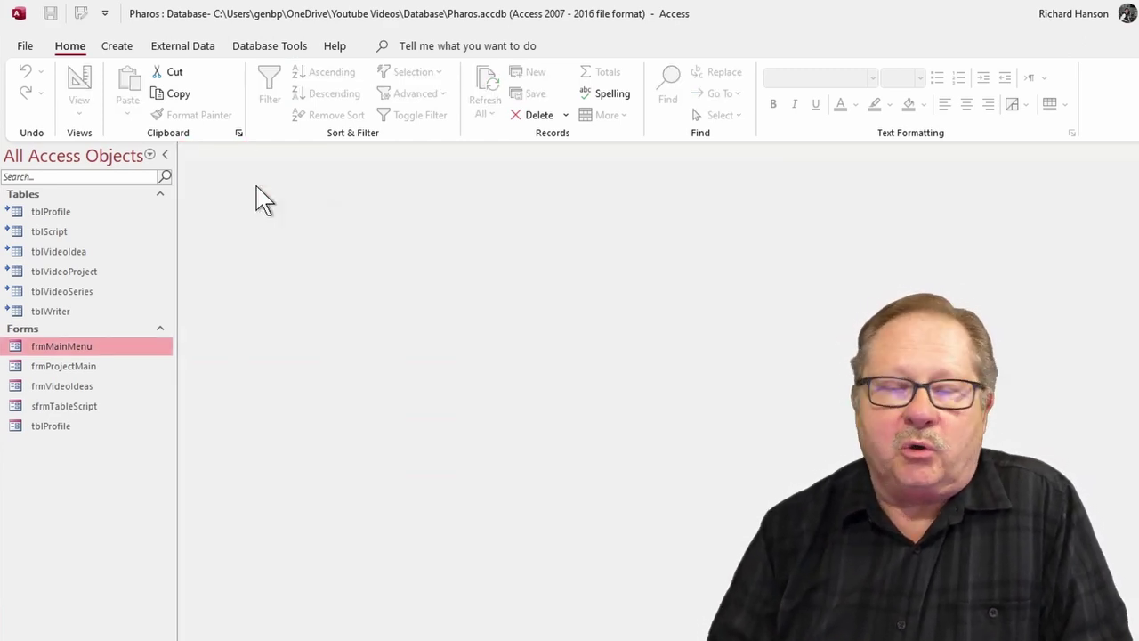
Step: Reopen frmMainMenu and bring up the Project form on project 4, Malicious Compliance 1
double_click(61, 347)
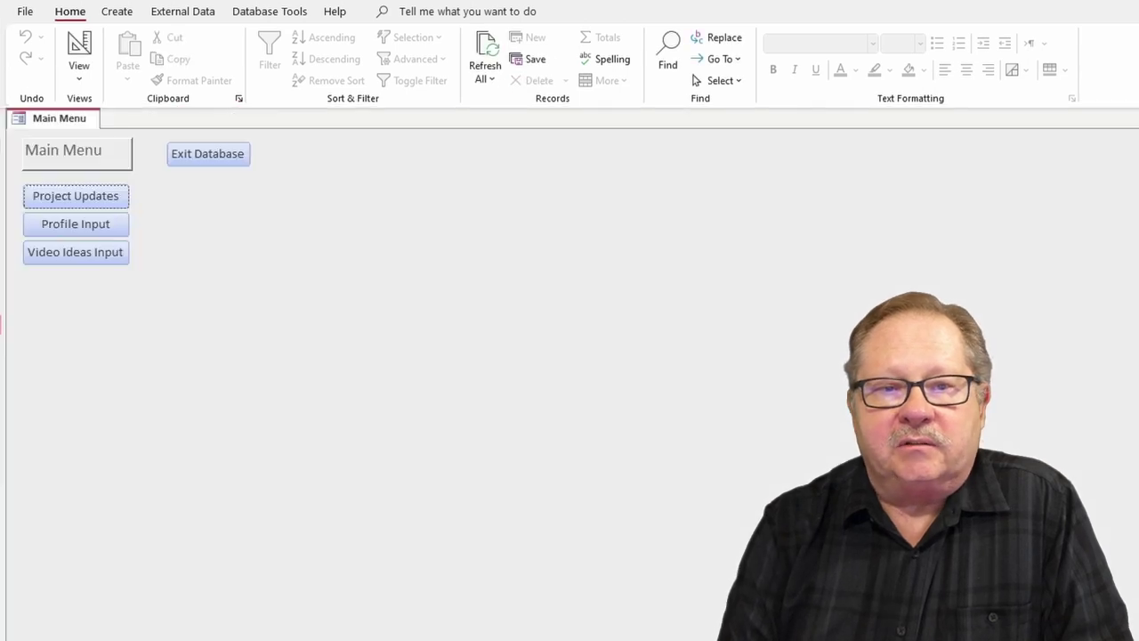
click(75, 200)
click(285, 151)
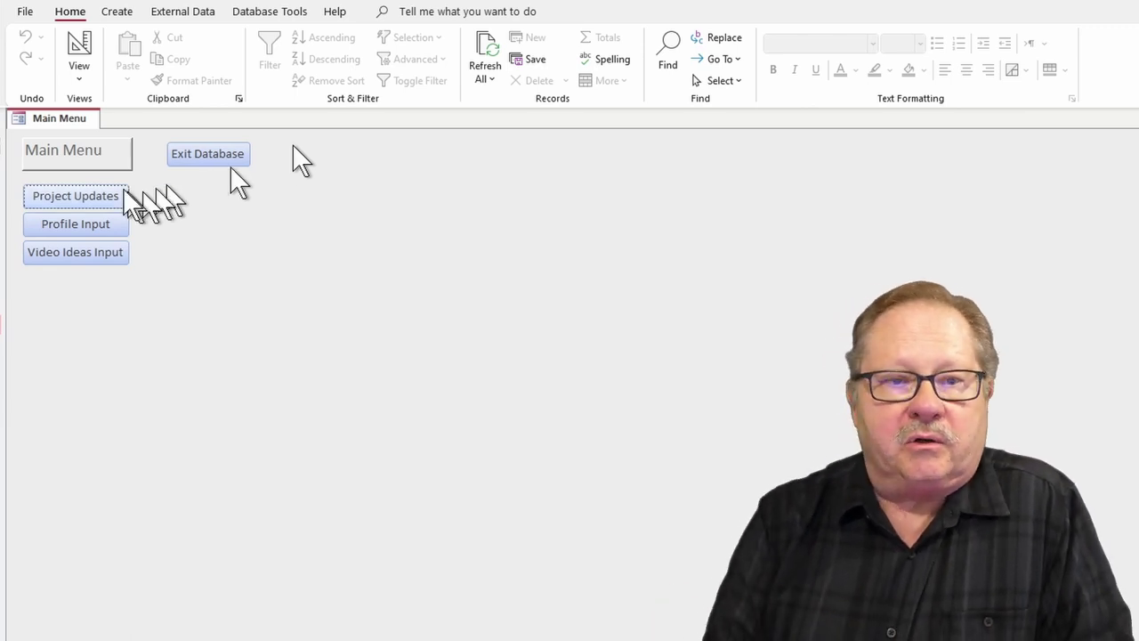
click(59, 196)
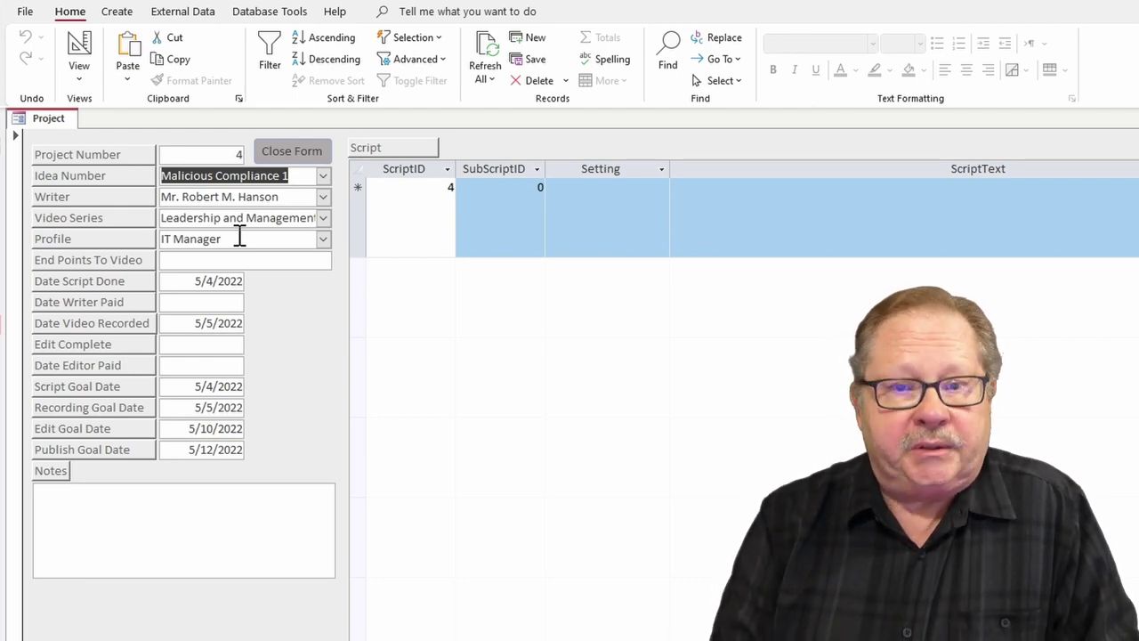
click(324, 238)
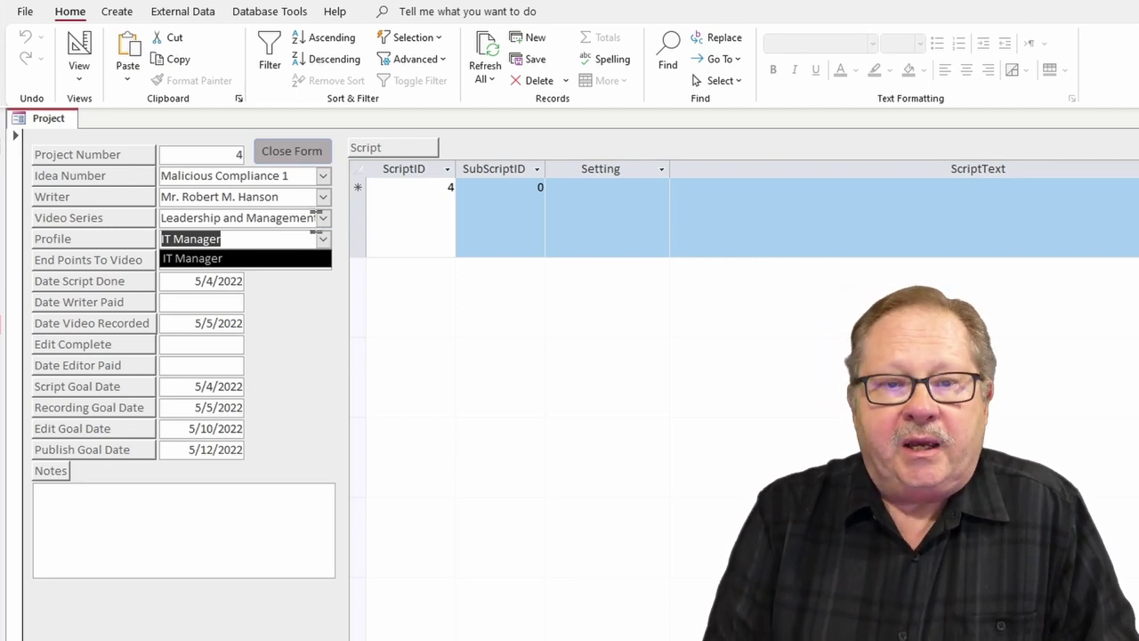
click(321, 218)
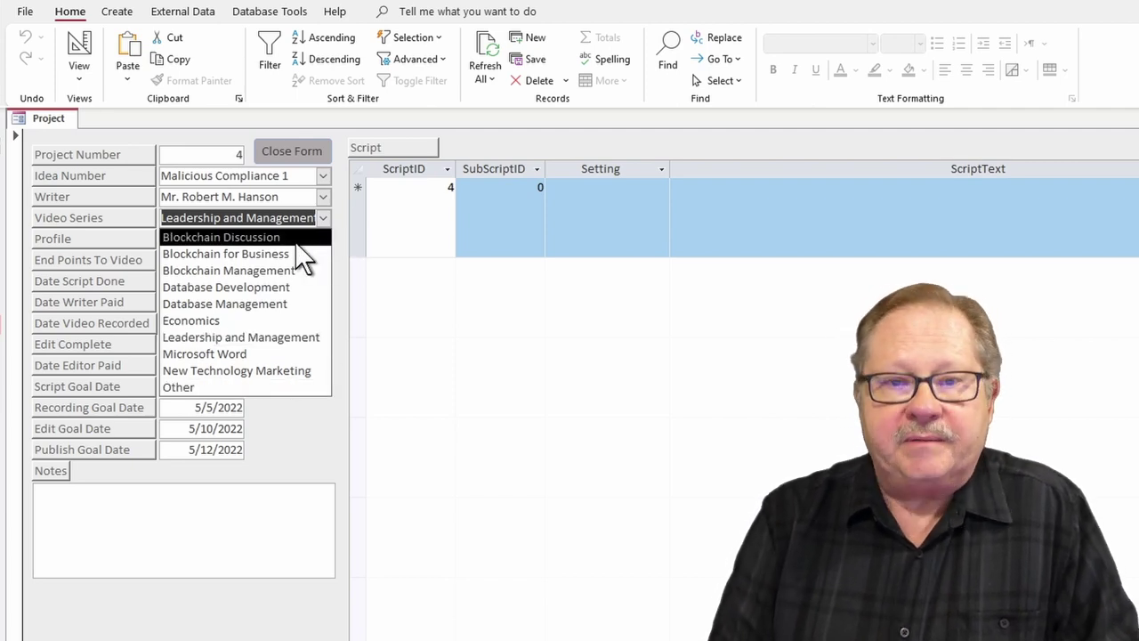
click(323, 196)
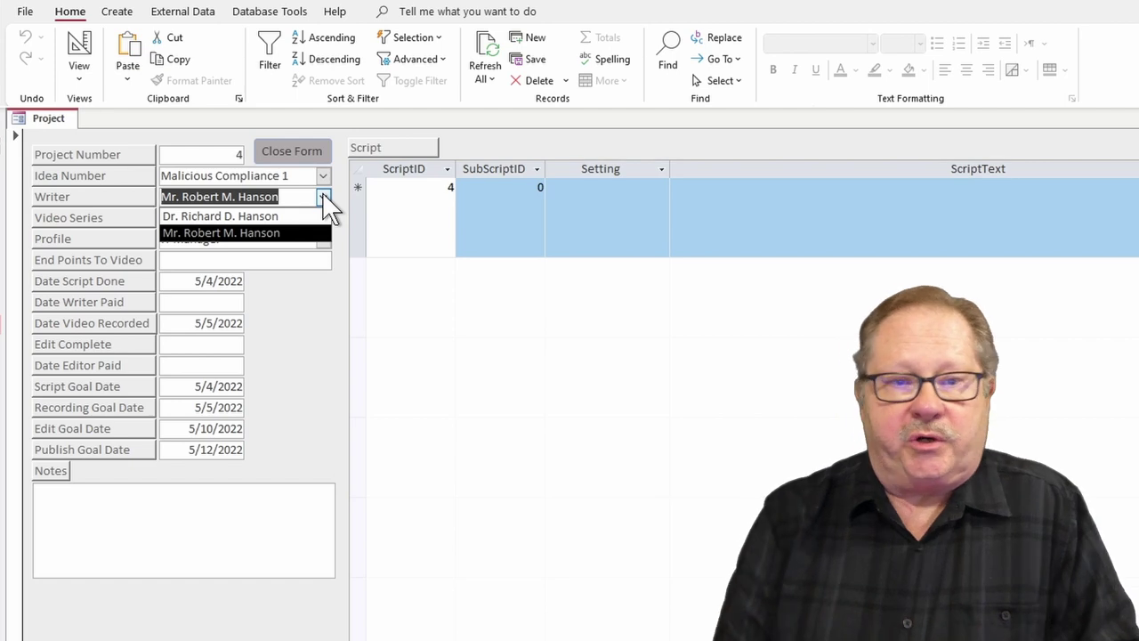
key(shift+Tab)
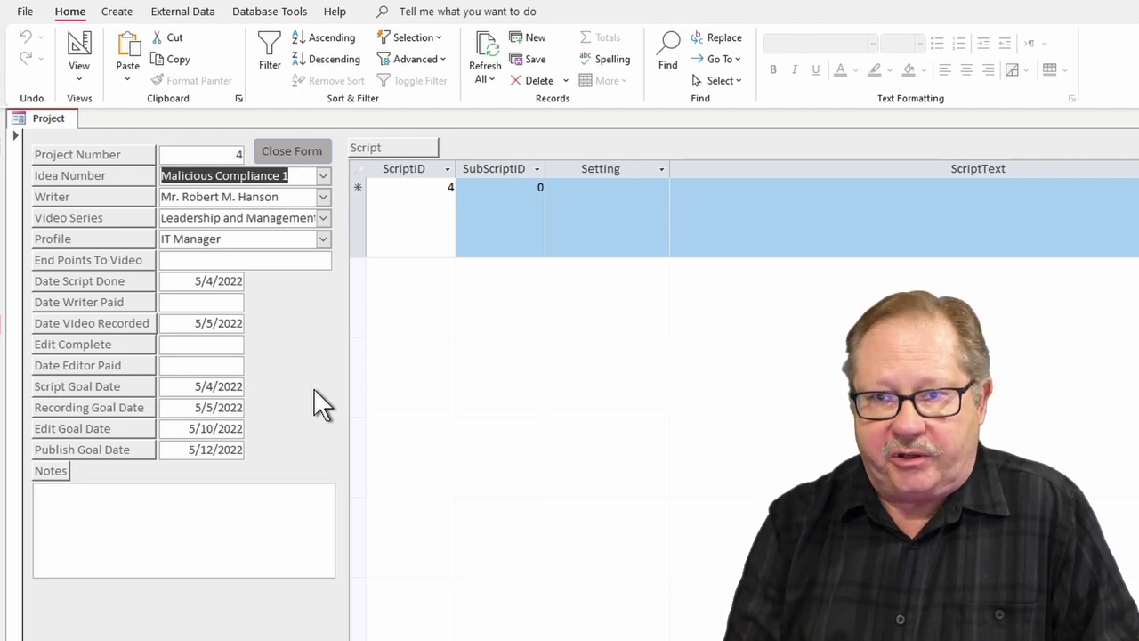
Step: Start a new script row for project 4 with SubScriptID 1 and Setting Greenscreen
click(417, 218)
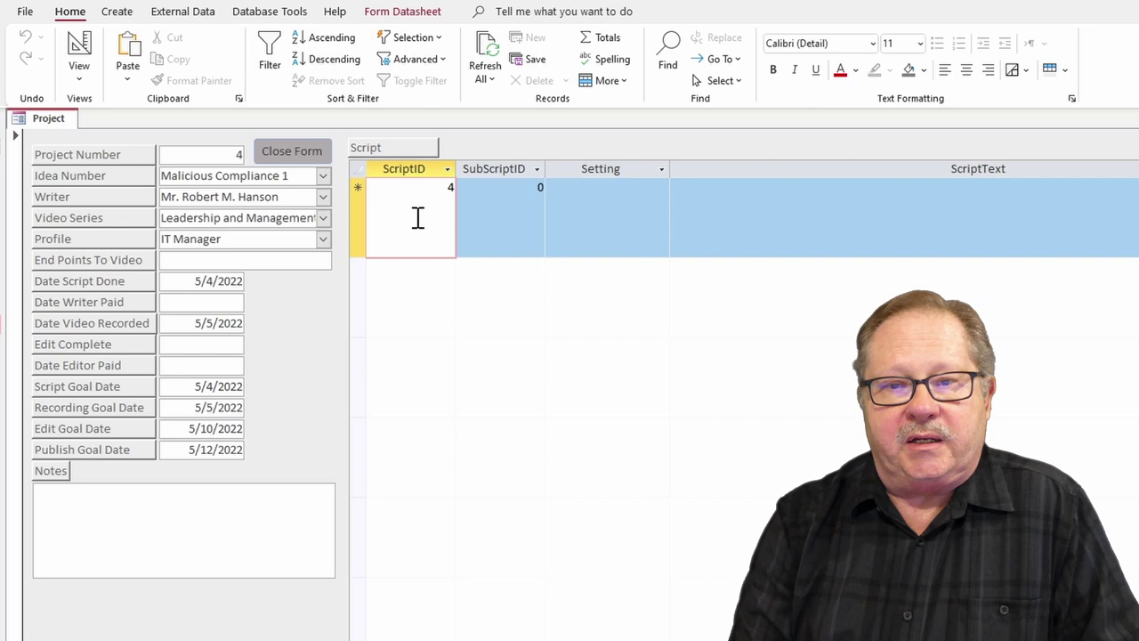
key(Tab)
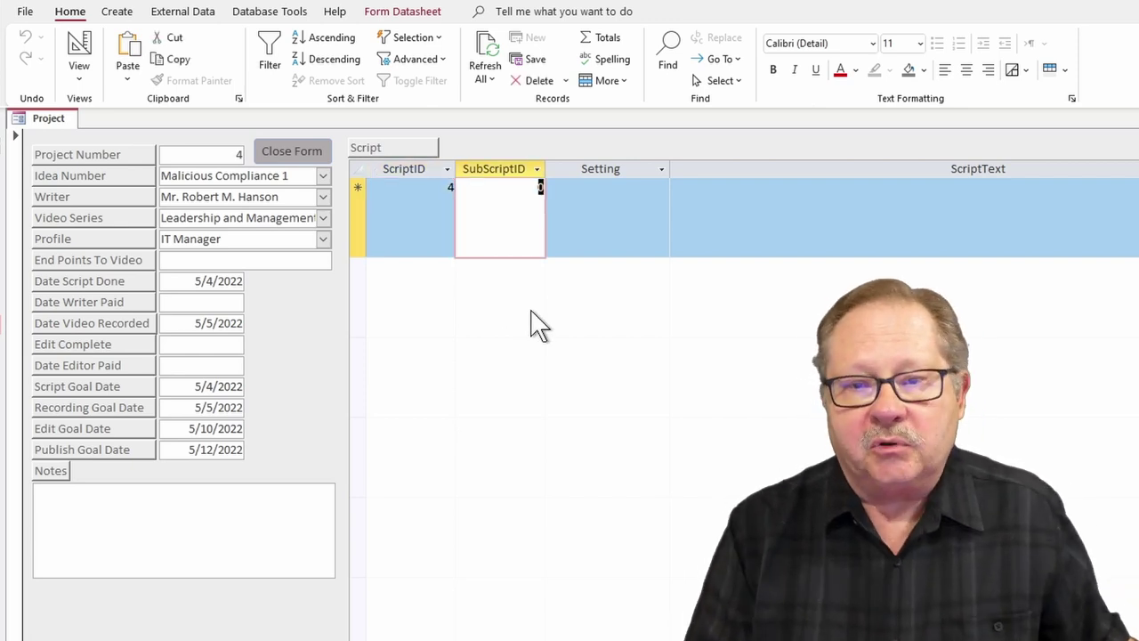
text(1)
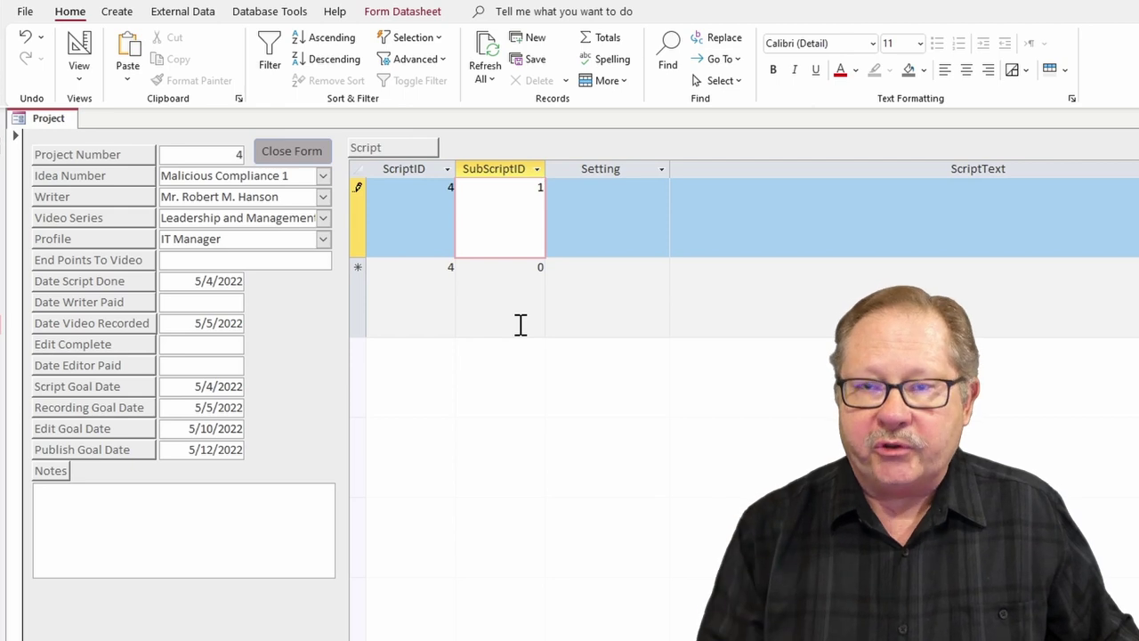
key(Tab)
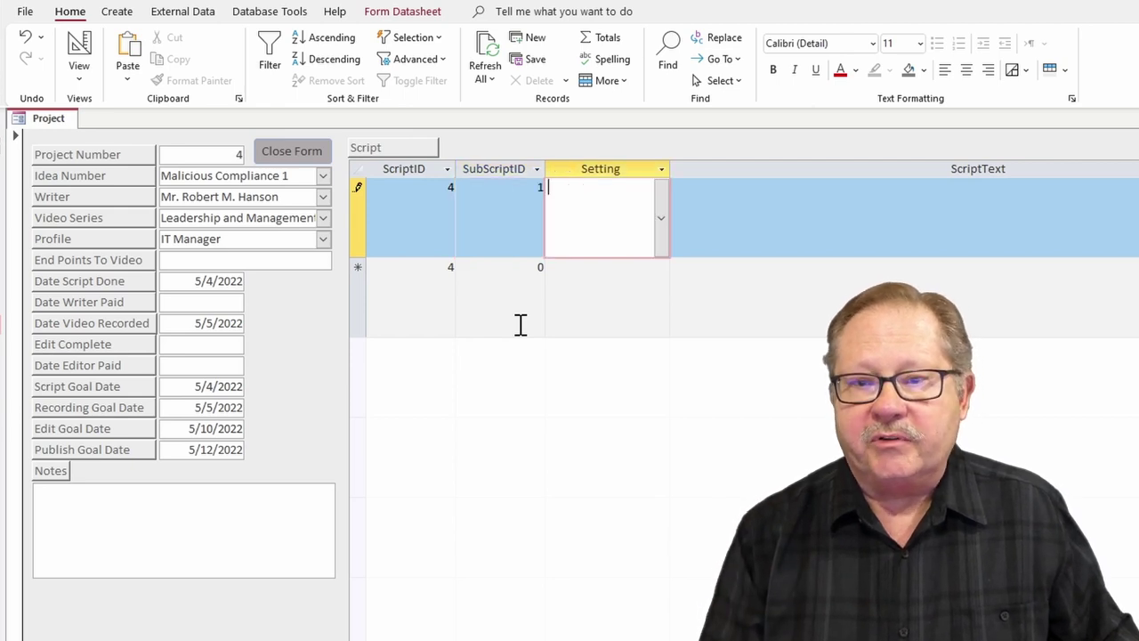
click(663, 239)
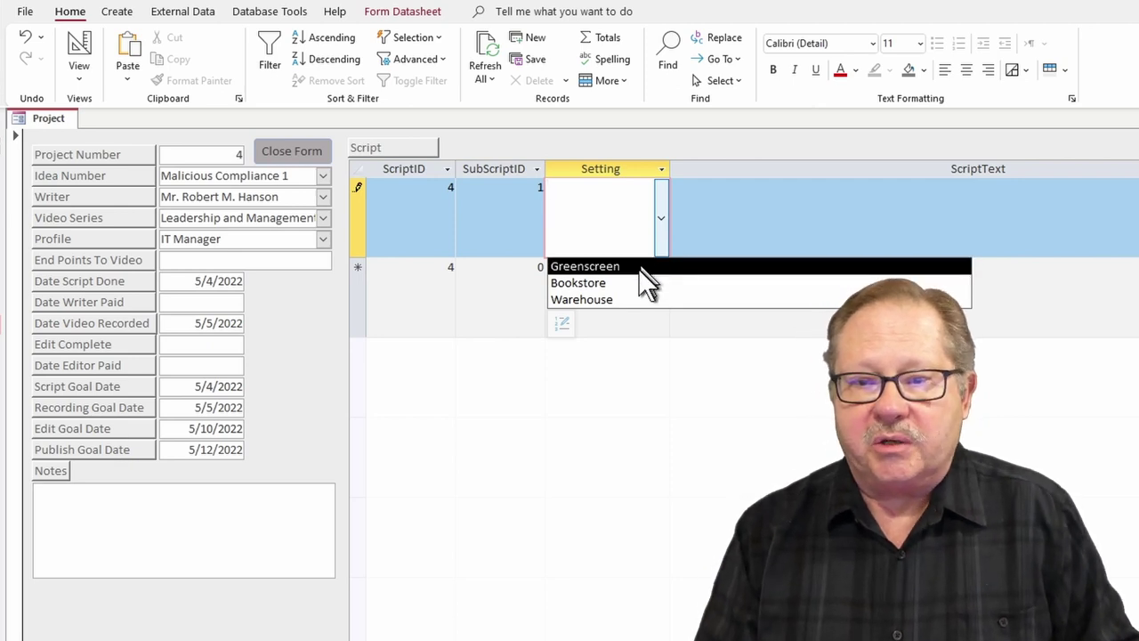
click(639, 267)
Step: Give row 1 the text 'Script would go here.', save it, and begin row 2 with SubScriptID 2
key(Tab)
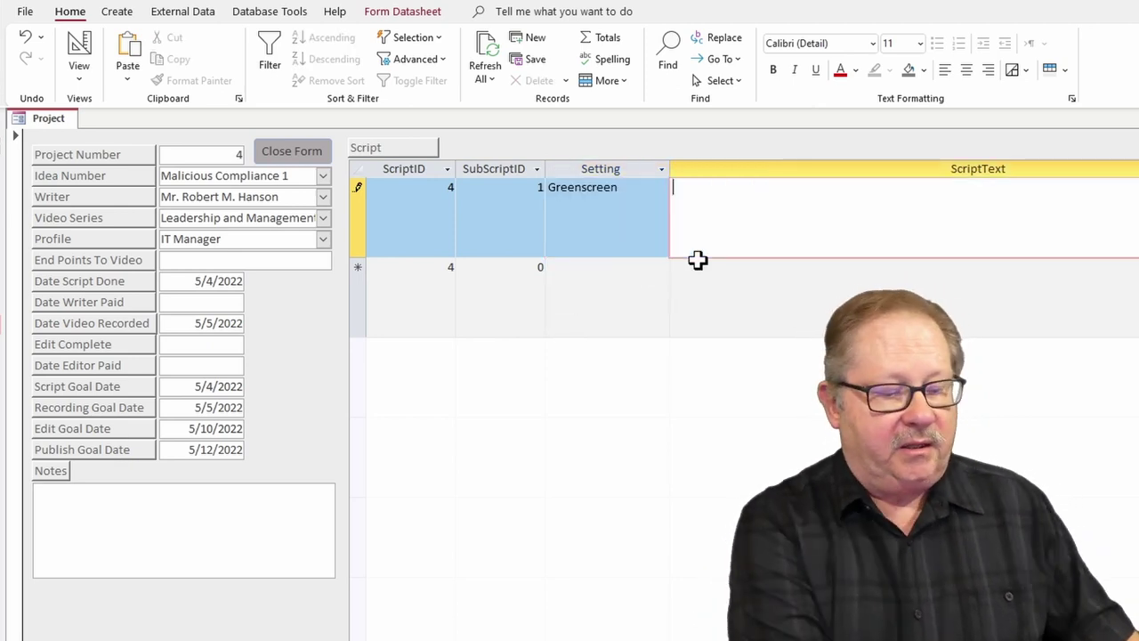
text(Script )
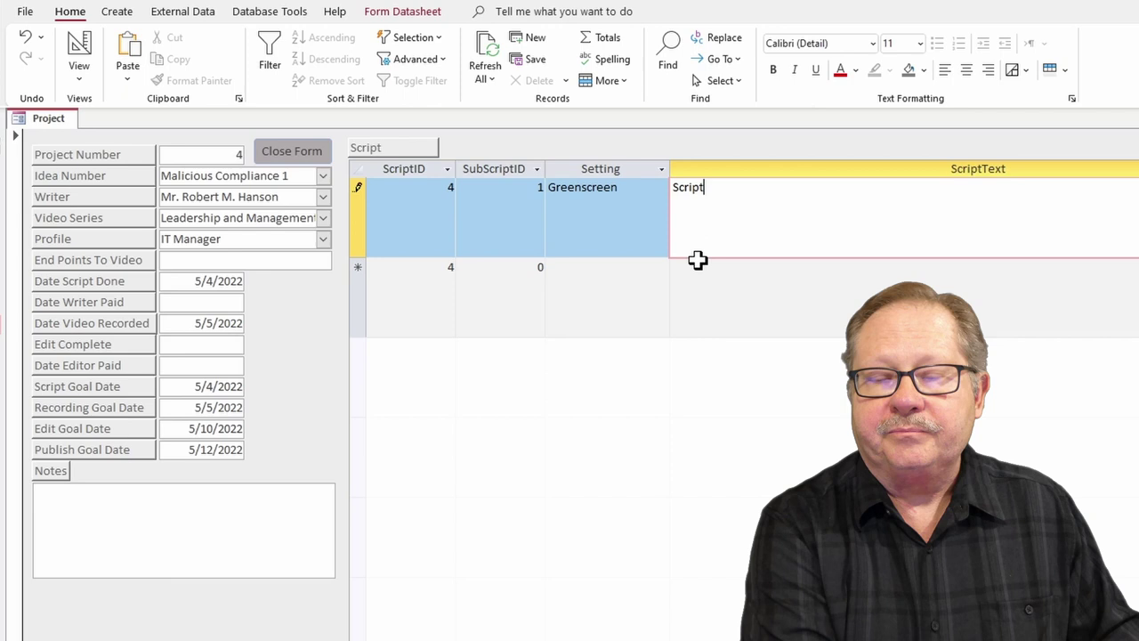
text(would go here.)
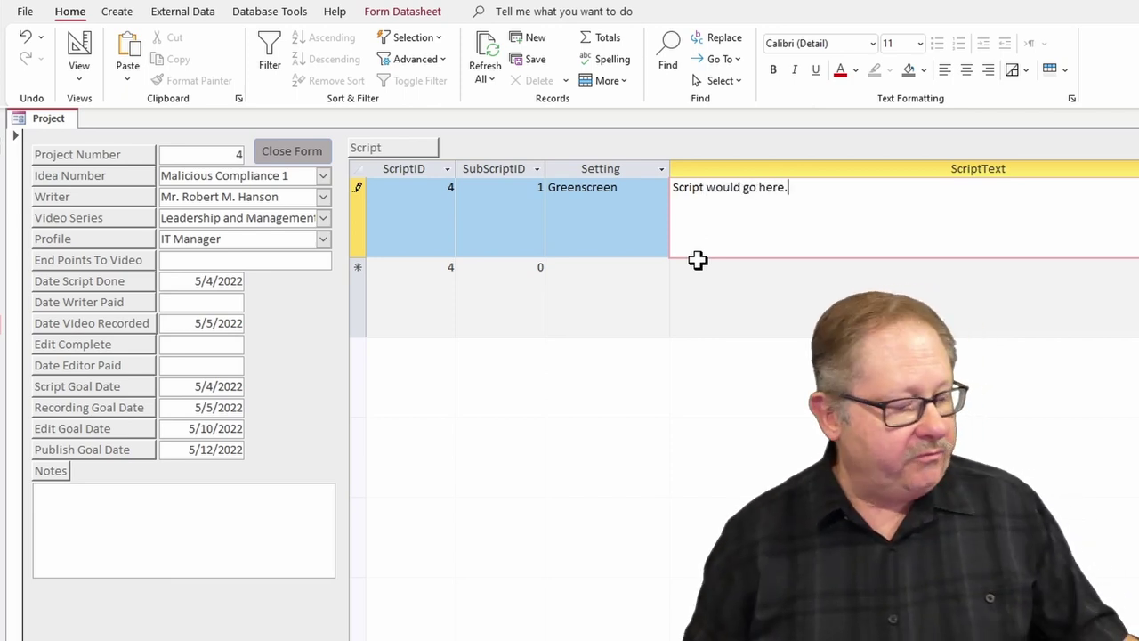
key(Tab)
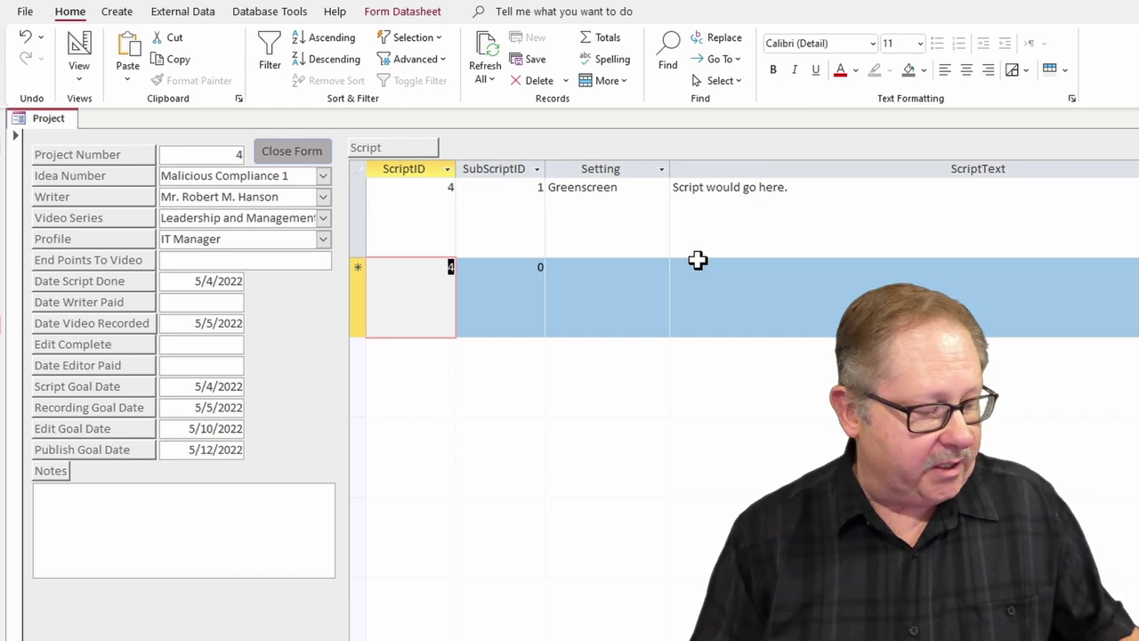
key(Tab)
text(2)
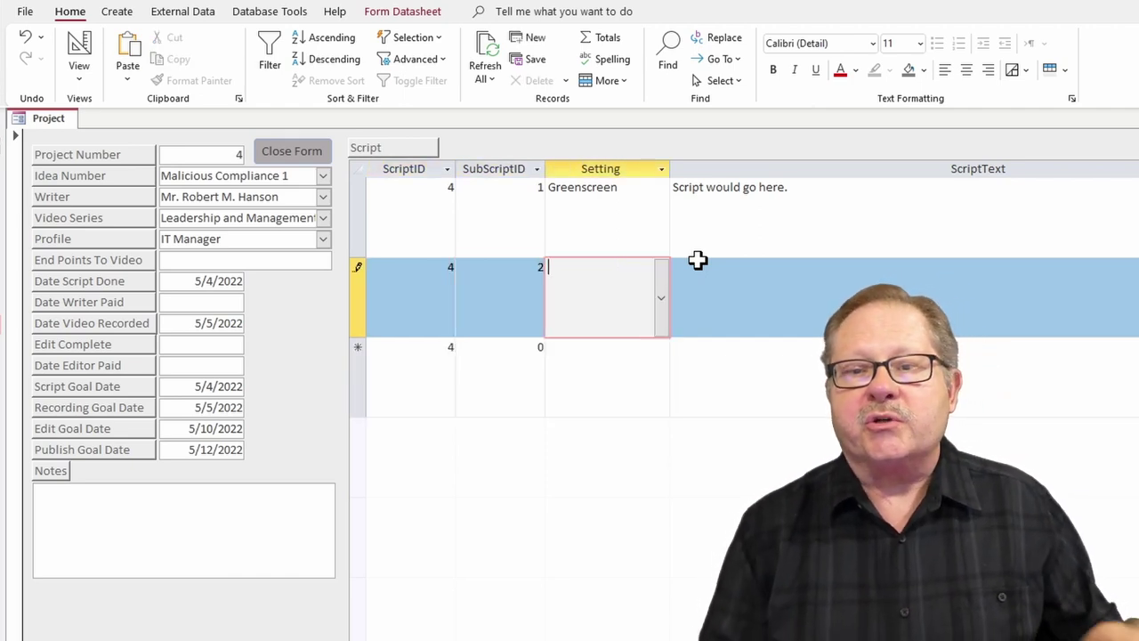
Step: Type Pasture as the second row's Setting and commit it
click(661, 286)
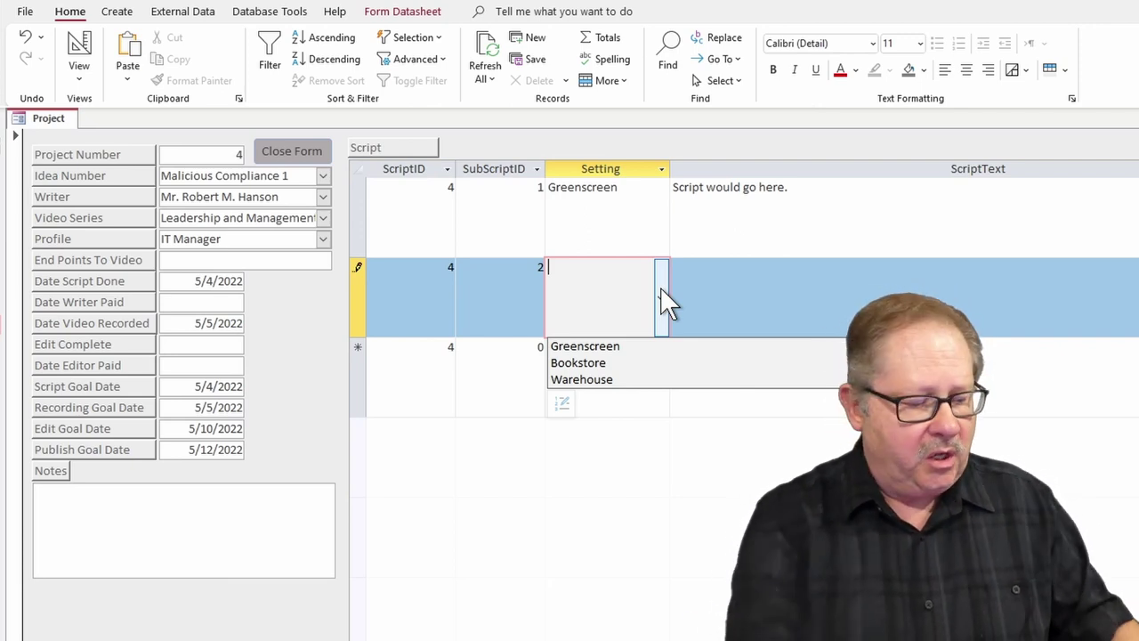
text(Pa)
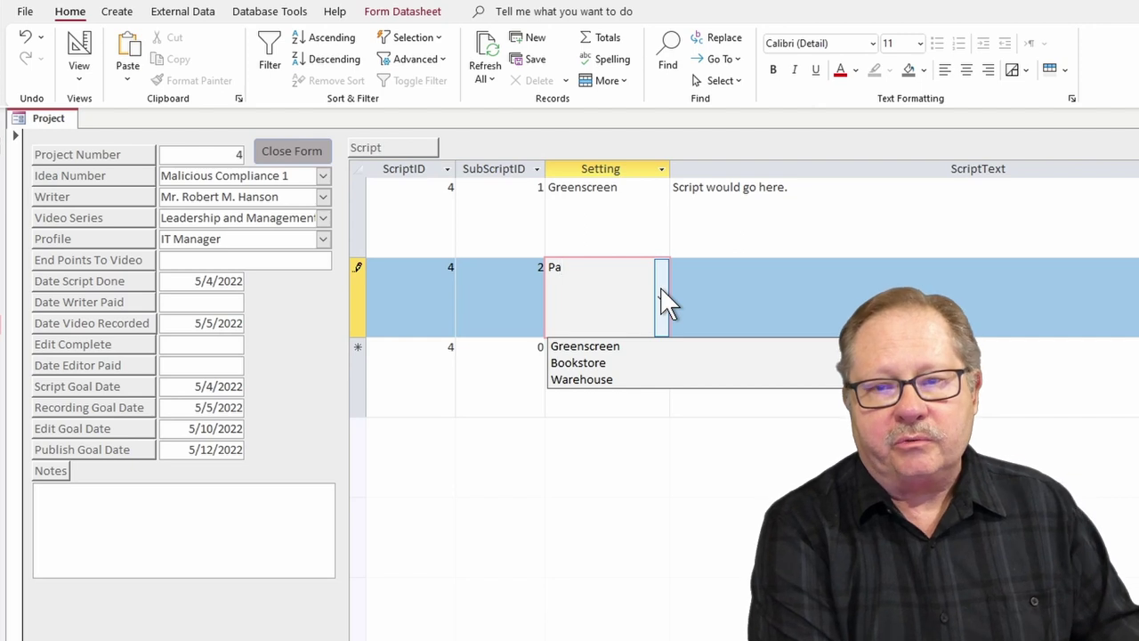
text(sture)
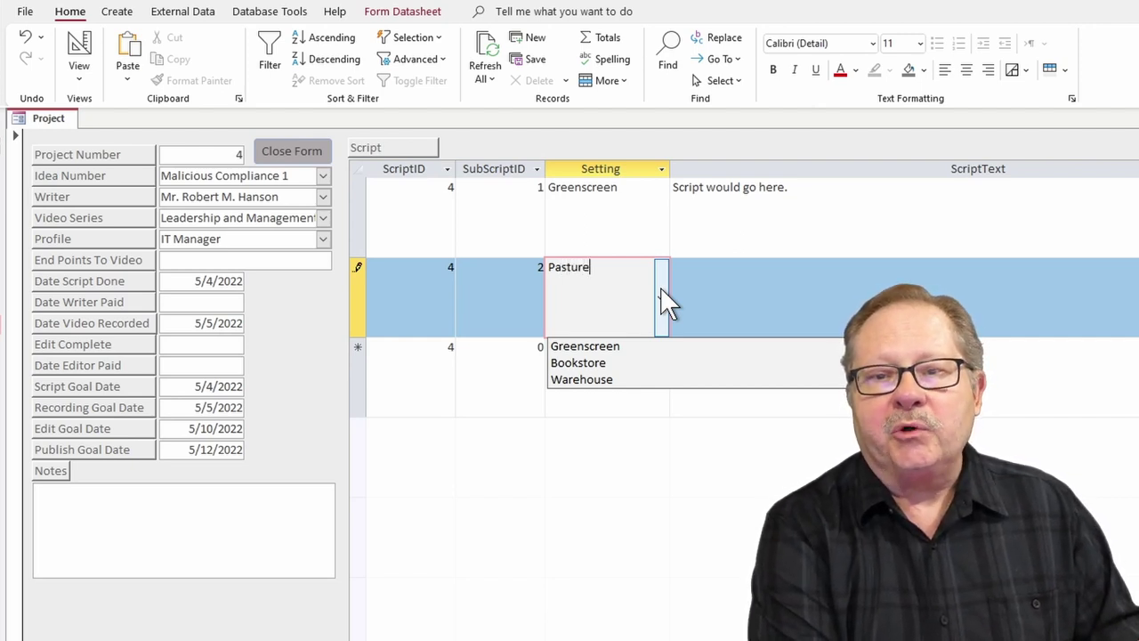
key(Return)
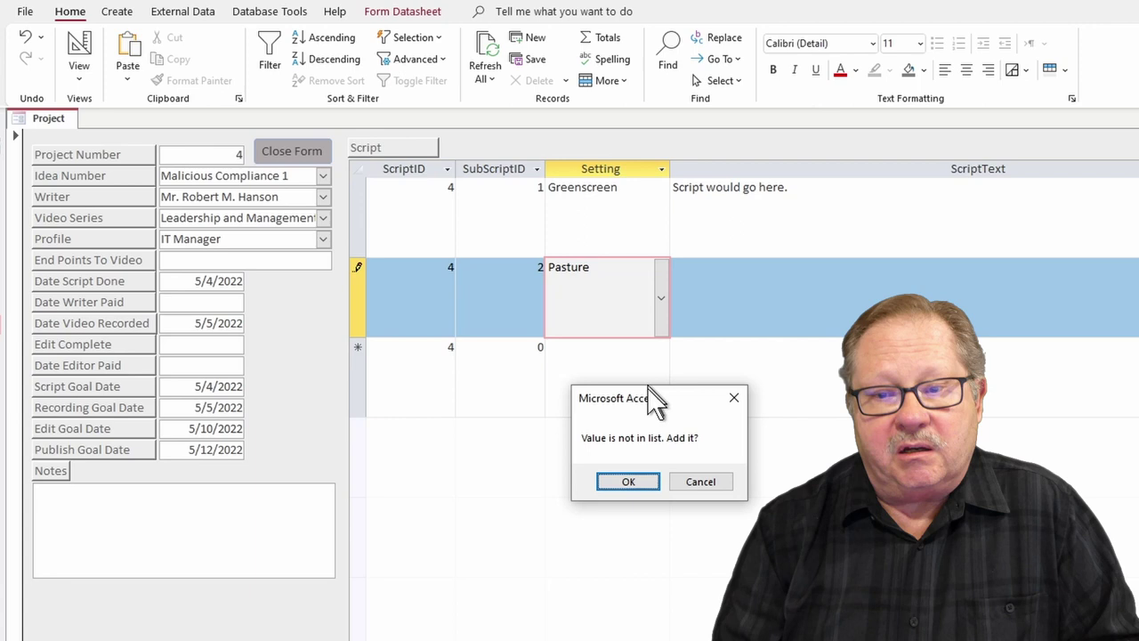
Step: Accept adding Pasture, confirm it in Edit List Items, and select Pasture for row 2
click(626, 481)
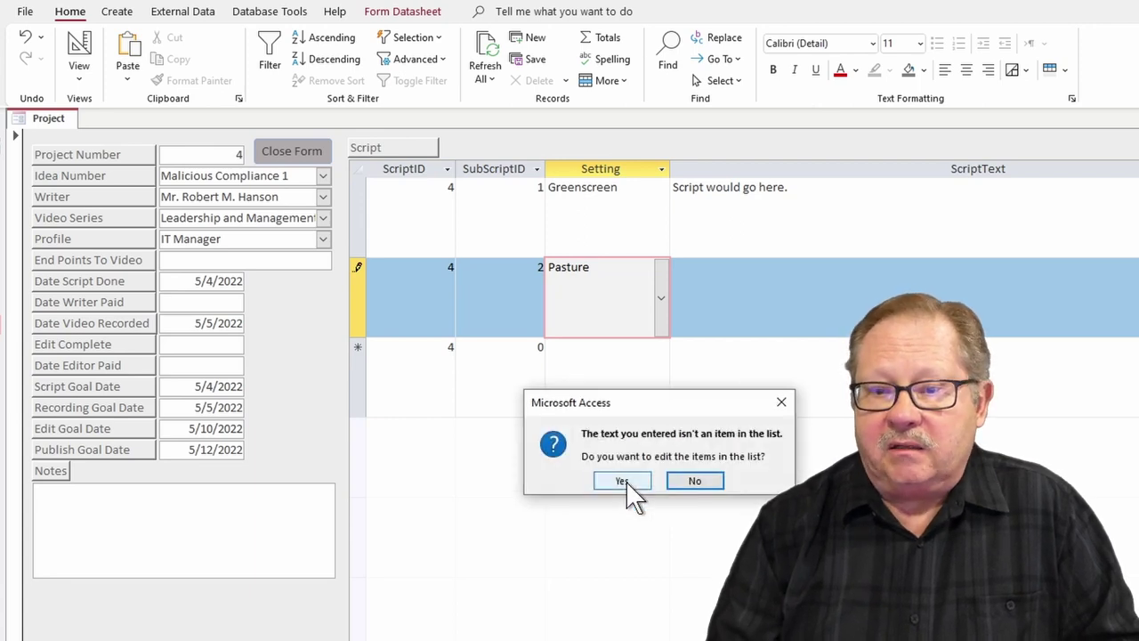
click(621, 482)
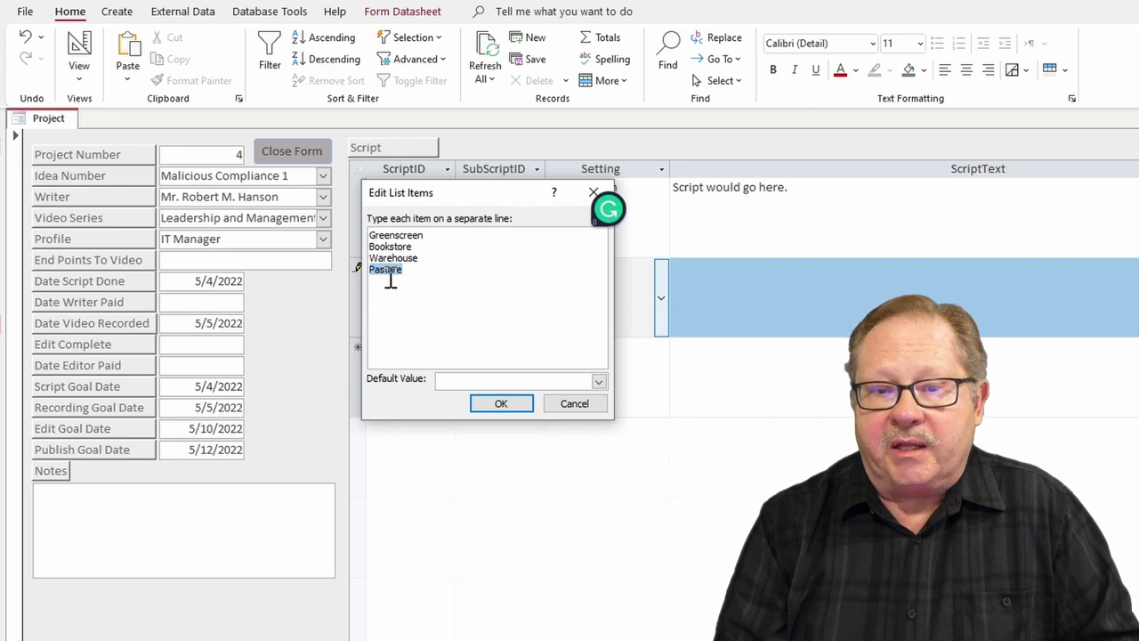
click(501, 403)
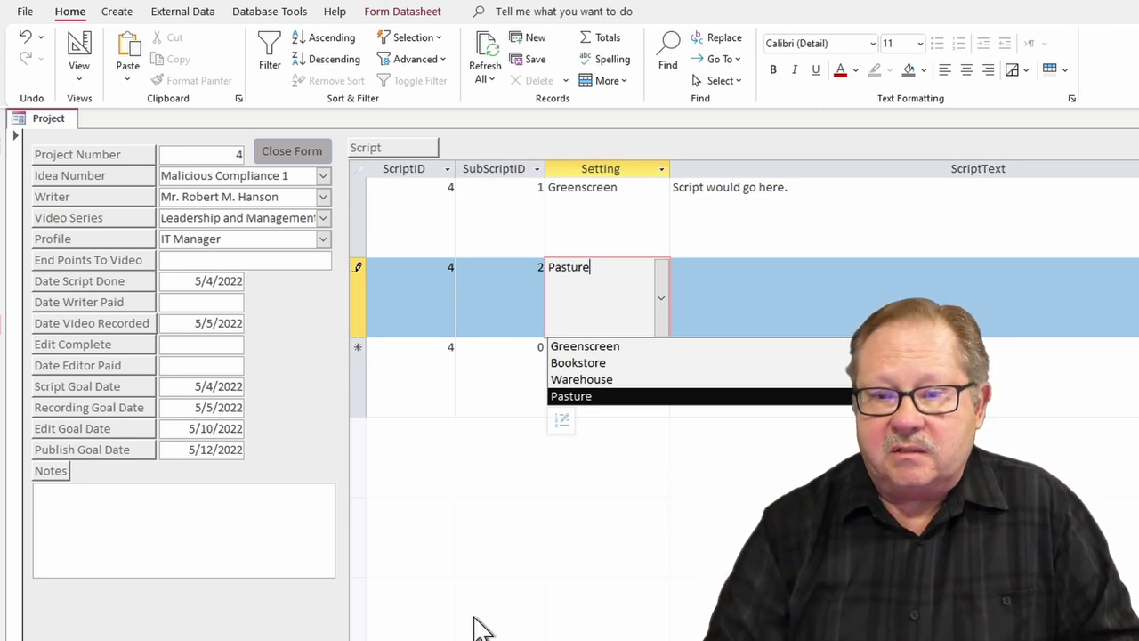
click(659, 398)
Step: Enter 'Script would go here.' as the Pasture row's ScriptText and save the row
key(Tab)
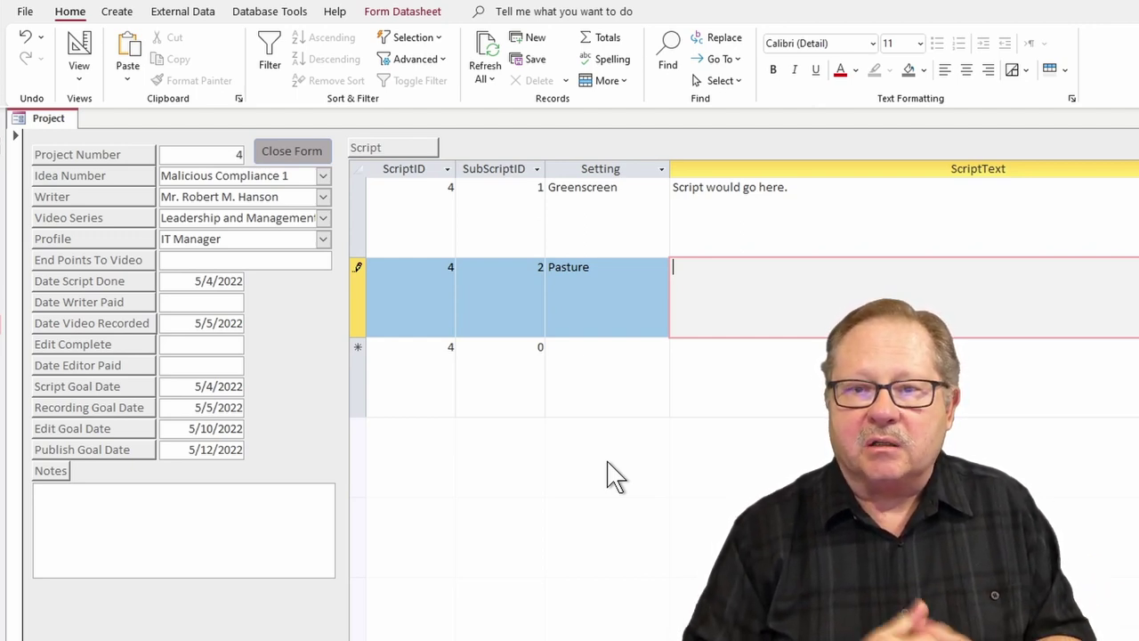
text(T)
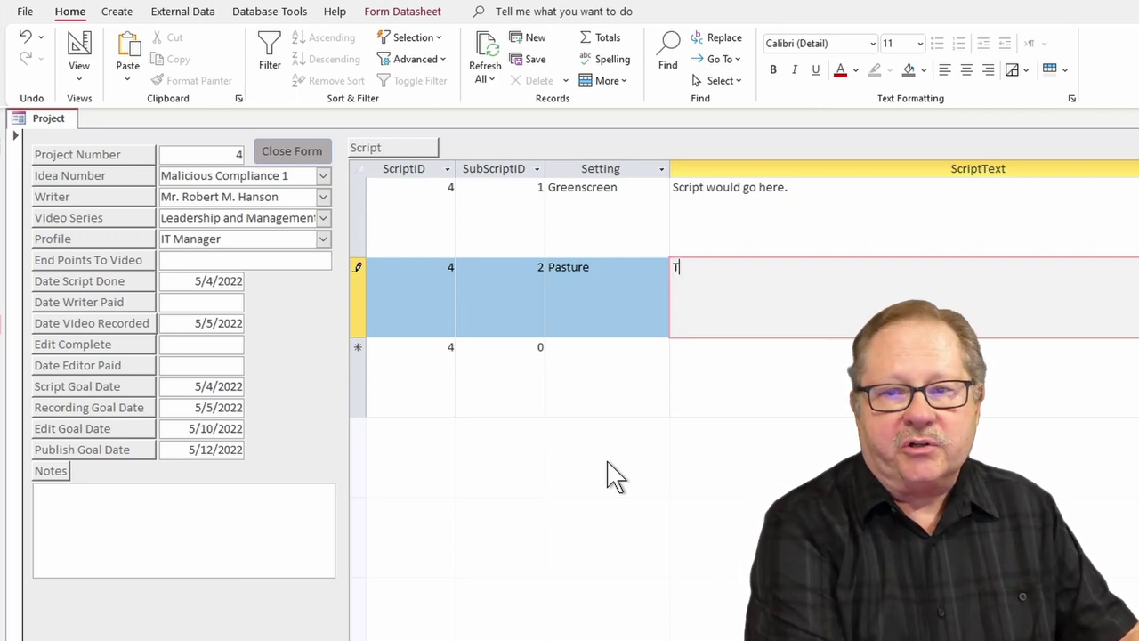
key(BackSpace)
text(Script would b)
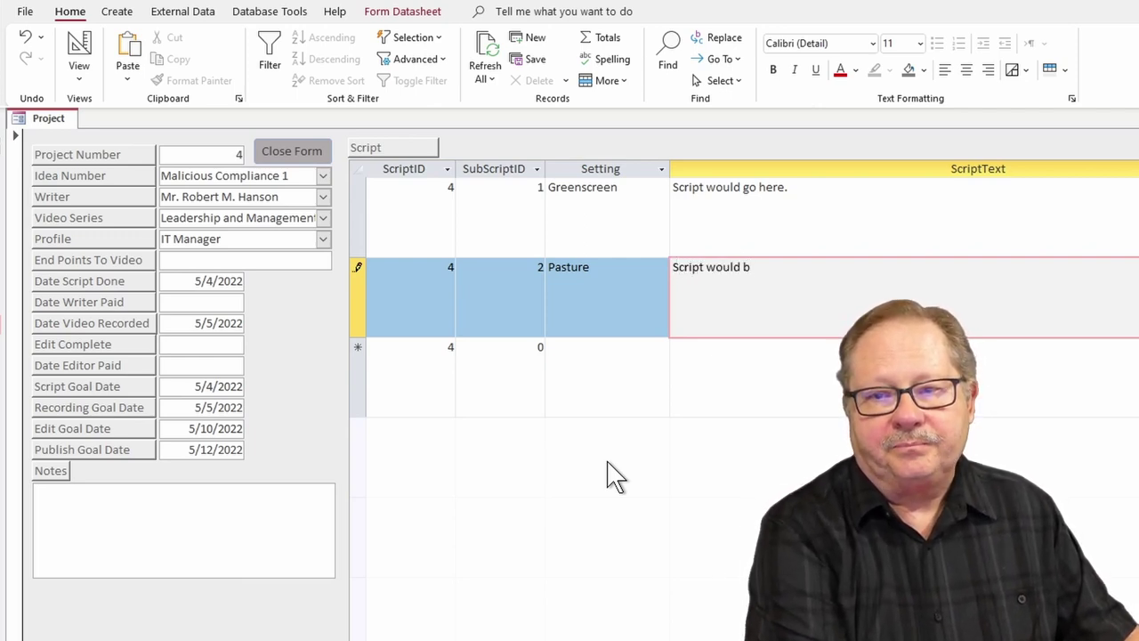
key(BackSpace)
text(go here.)
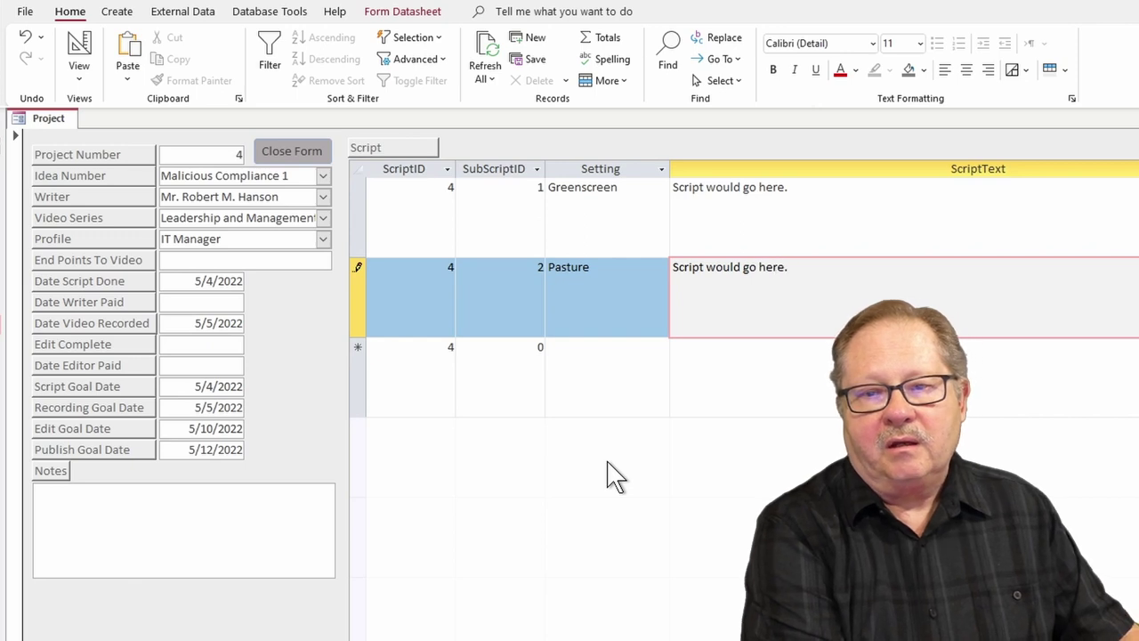
key(Tab)
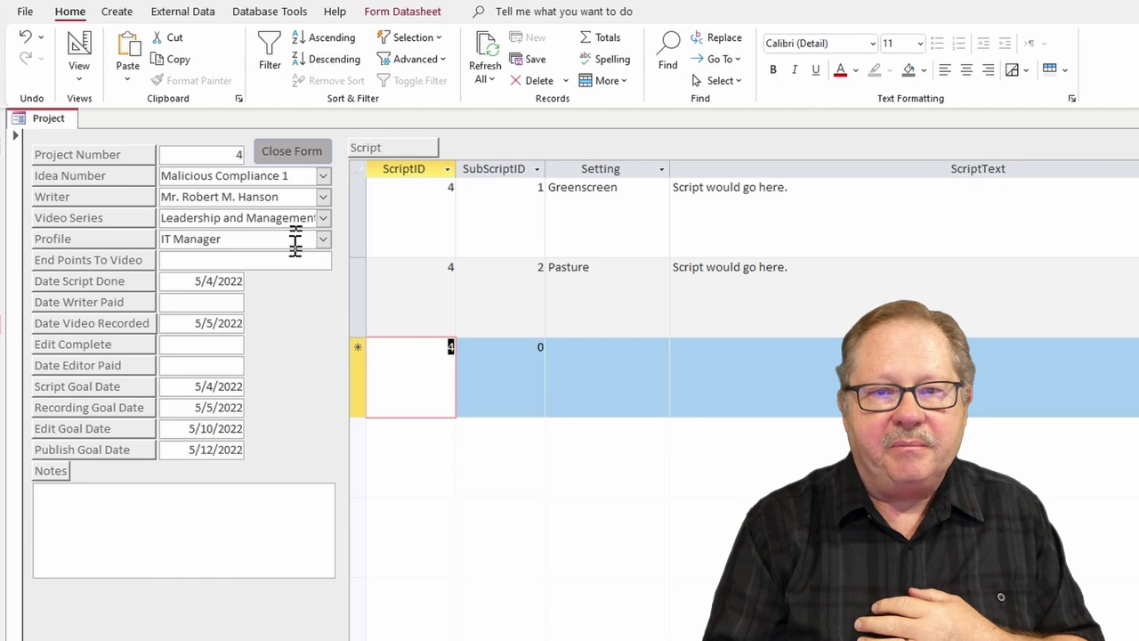
Step: Close the Project form, view and close Character Profile, then bring up Video Ideas
click(286, 152)
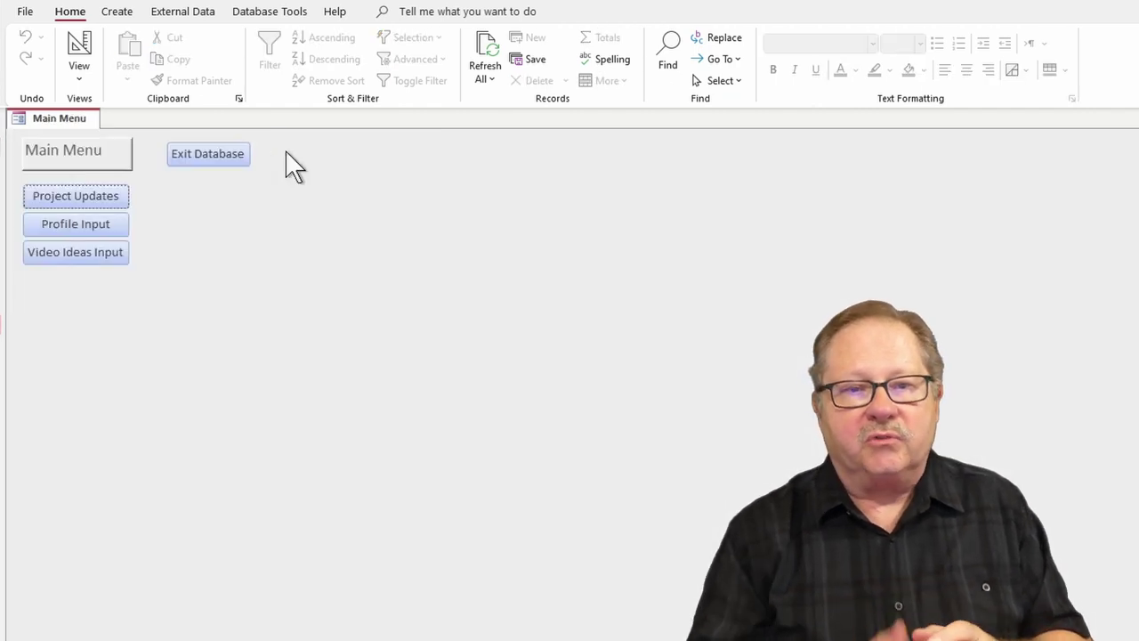
click(82, 217)
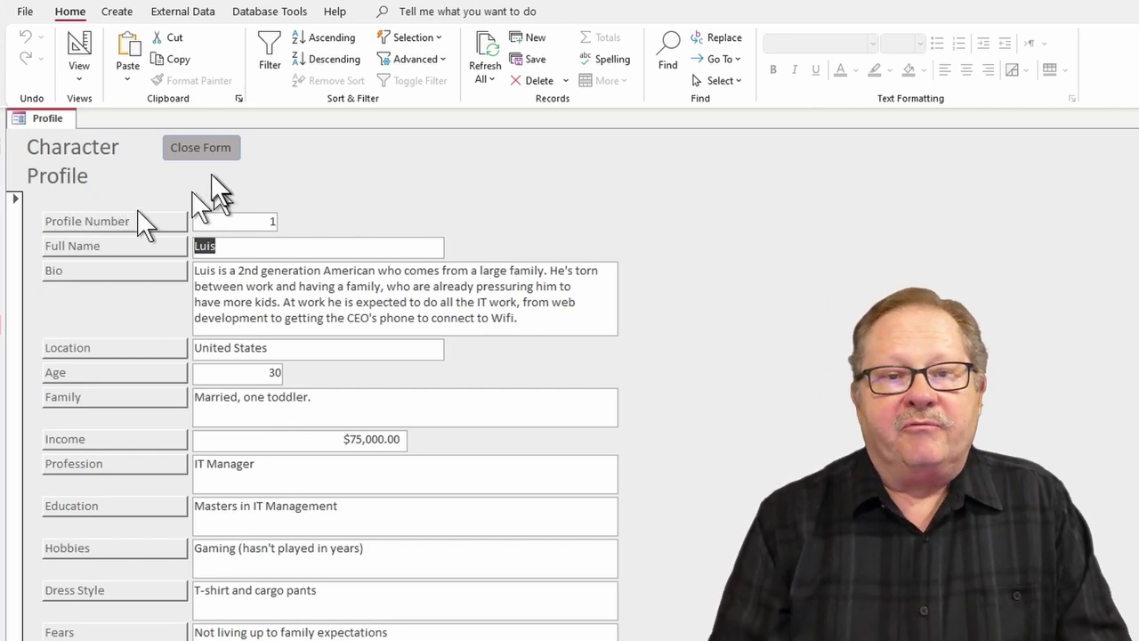
click(195, 148)
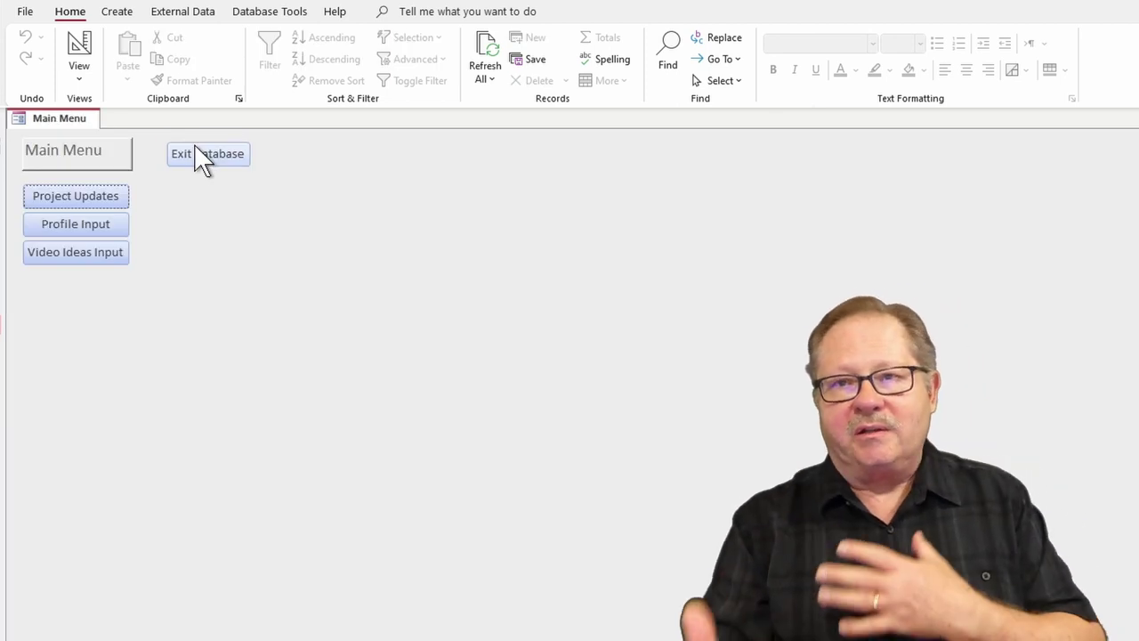
click(65, 248)
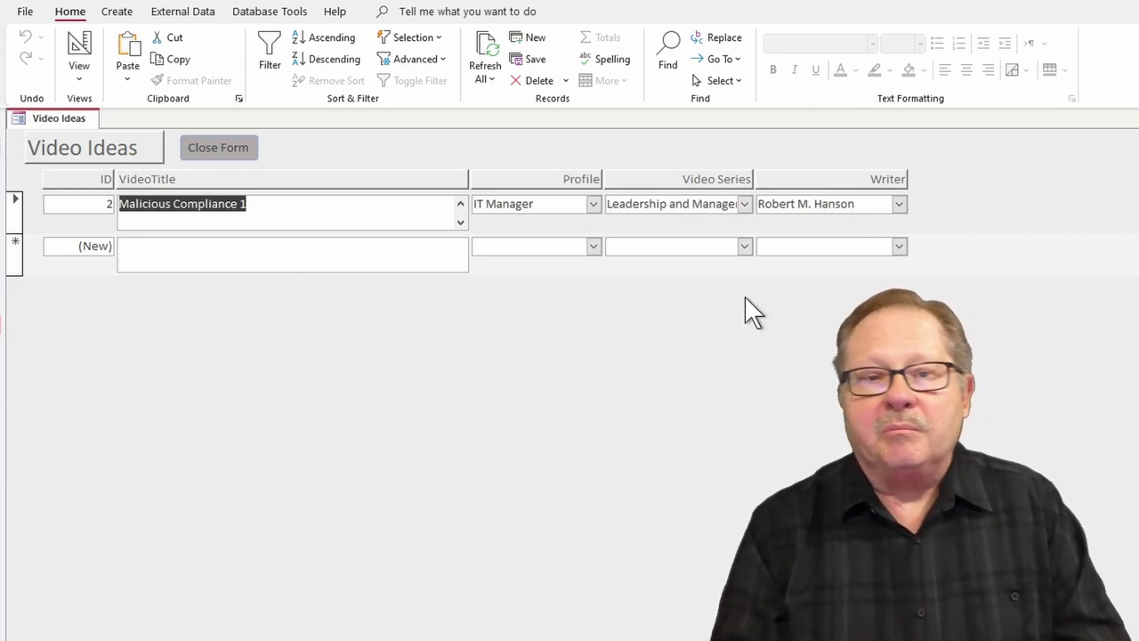
Step: Close Video Ideas, reopen the Project form to check both script rows, then close it
click(227, 152)
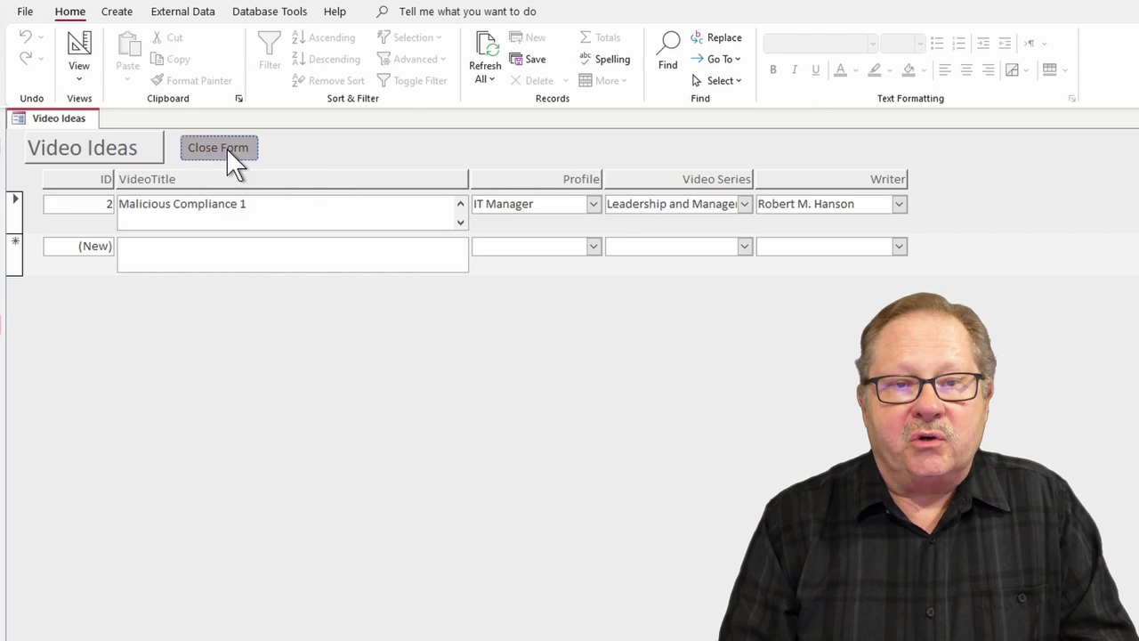
click(56, 198)
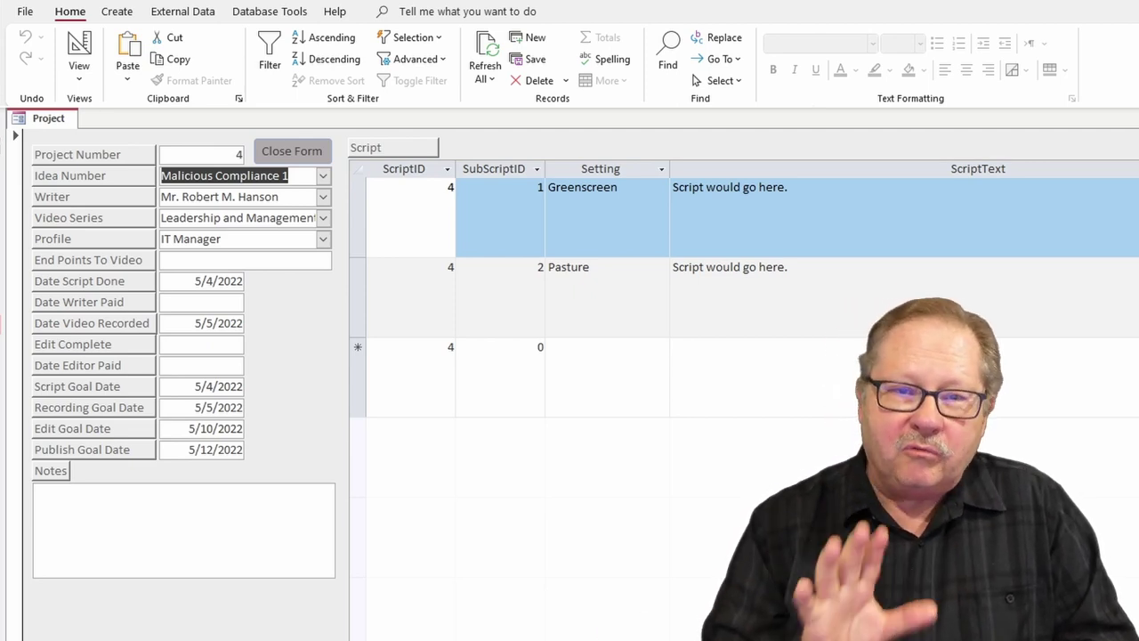
key(ctrl+w)
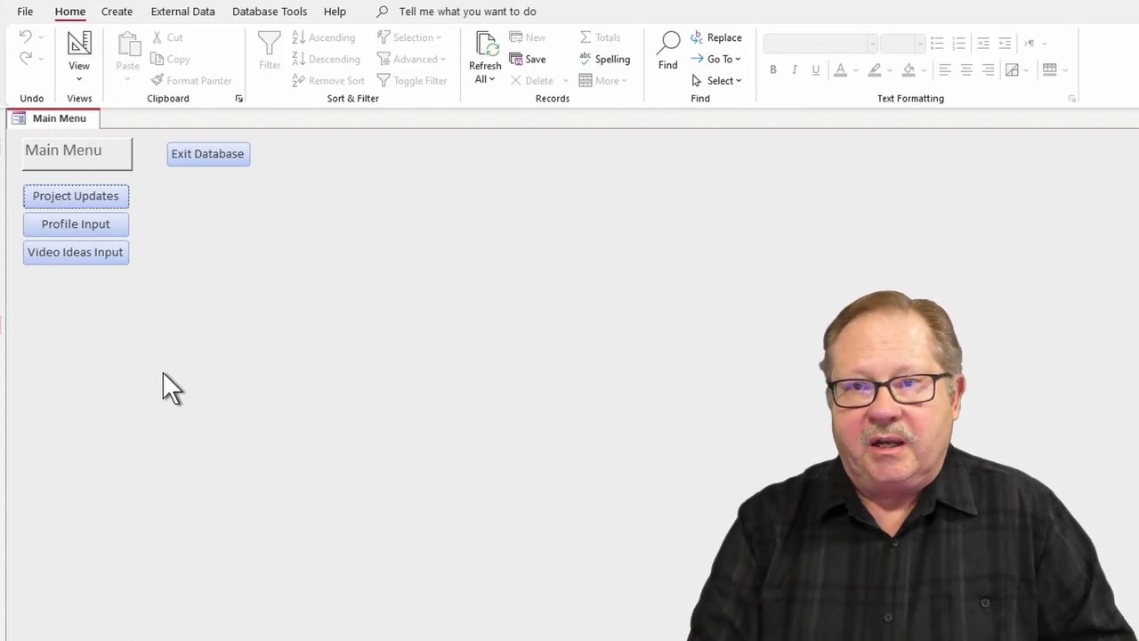